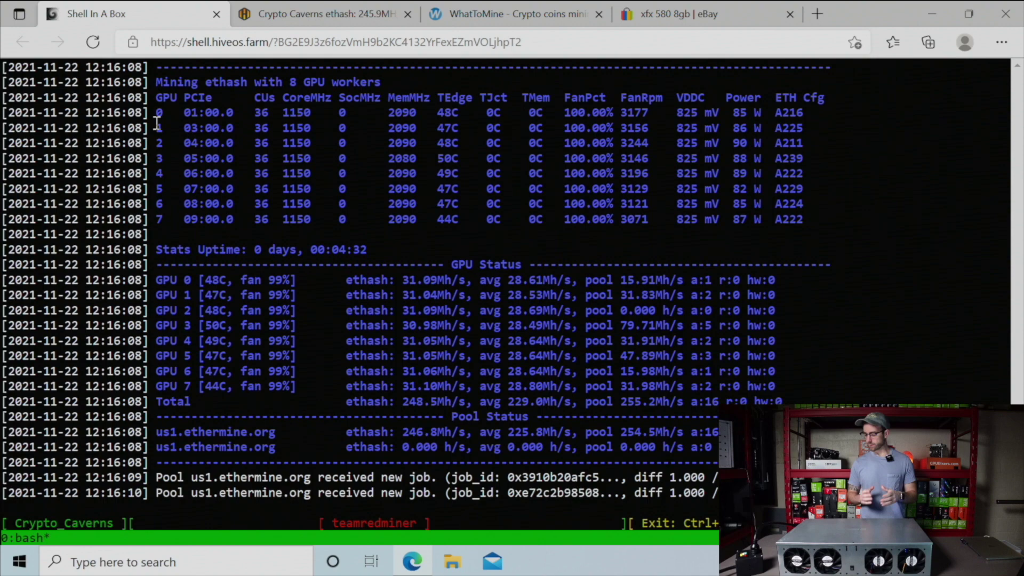
Return to the Crypto Caverns worker page and view its eight XFX RX 580s at core 1150, memory 2090.
click(320, 14)
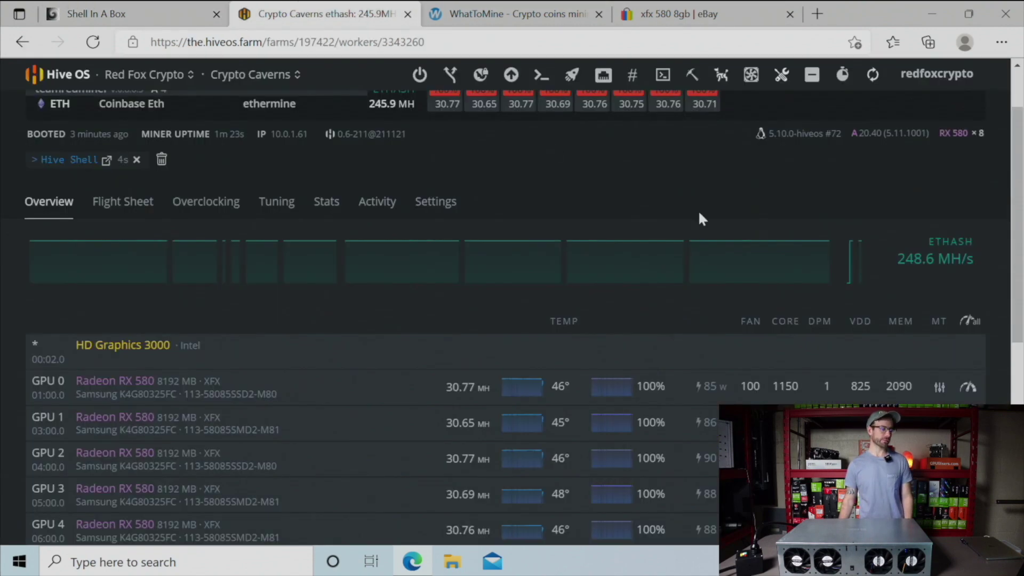
scroll(865, 317, down, 1)
scroll(645, 326, down, 3)
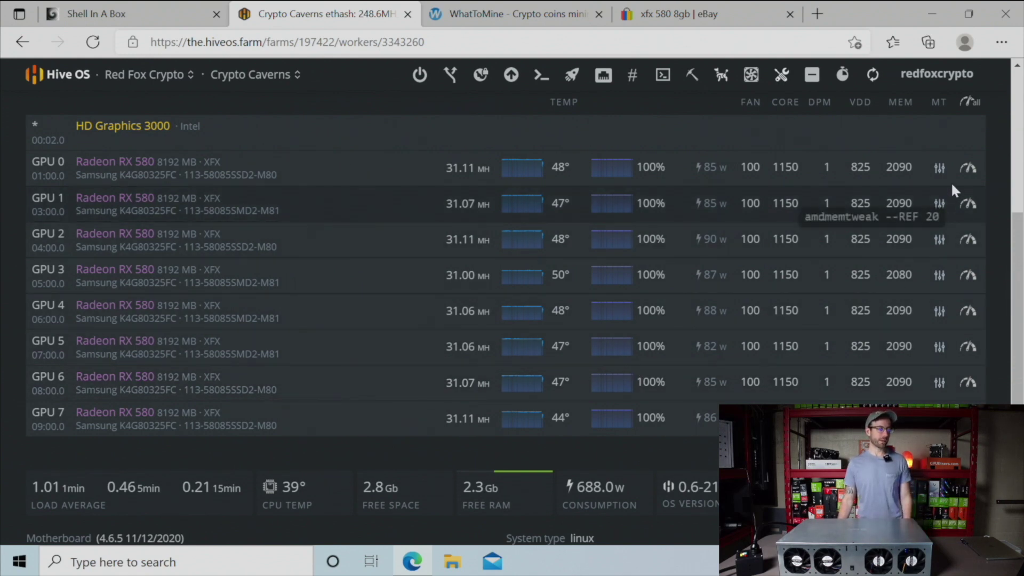
Review GPU 0's overclock profile: 1150 MHz core, 825 mV, 2090 MHz memory and amdmemtweak --REF 20.
click(968, 168)
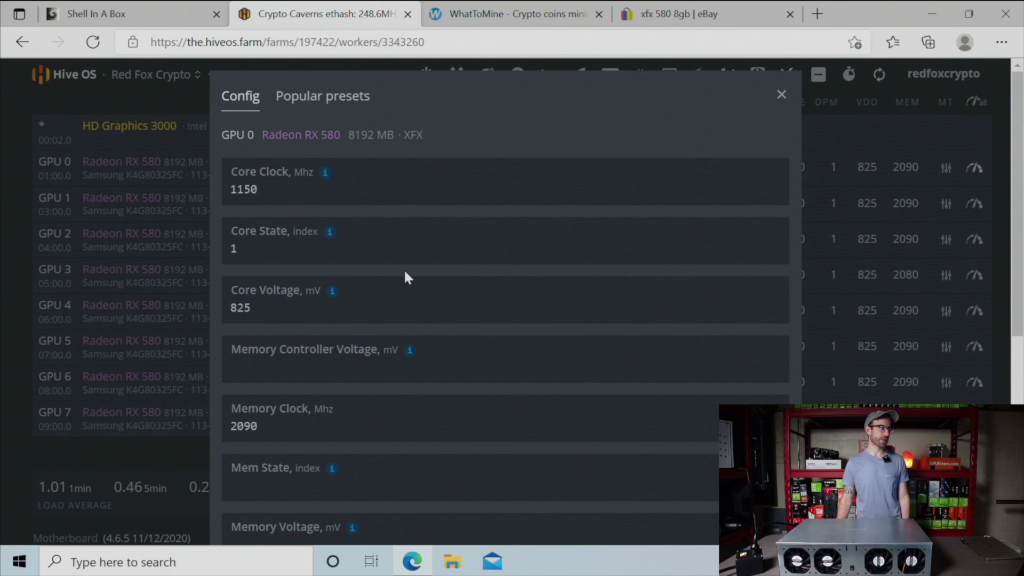
scroll(407, 277, down, 3)
scroll(407, 277, up, 1)
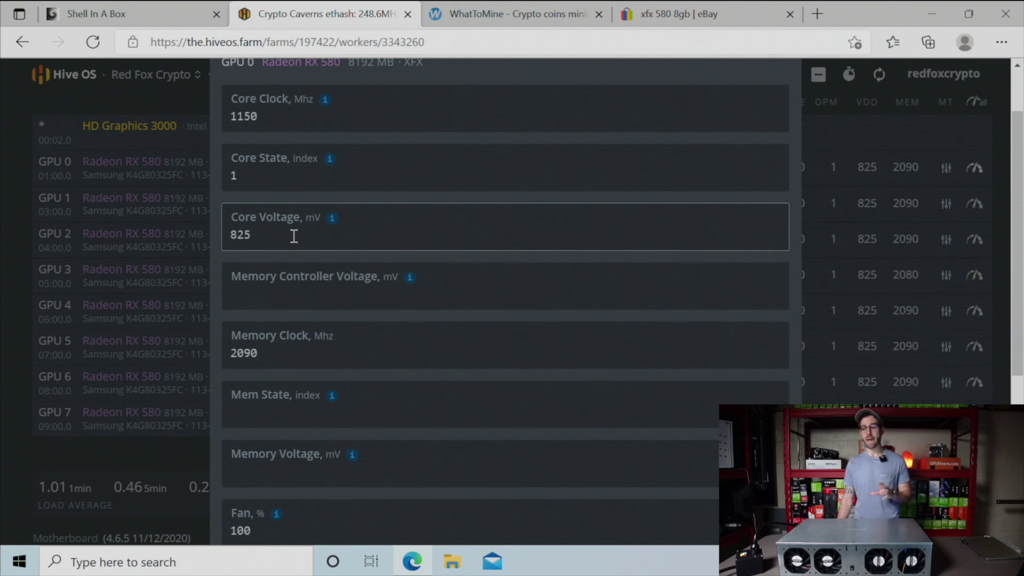
scroll(290, 232, down, 1)
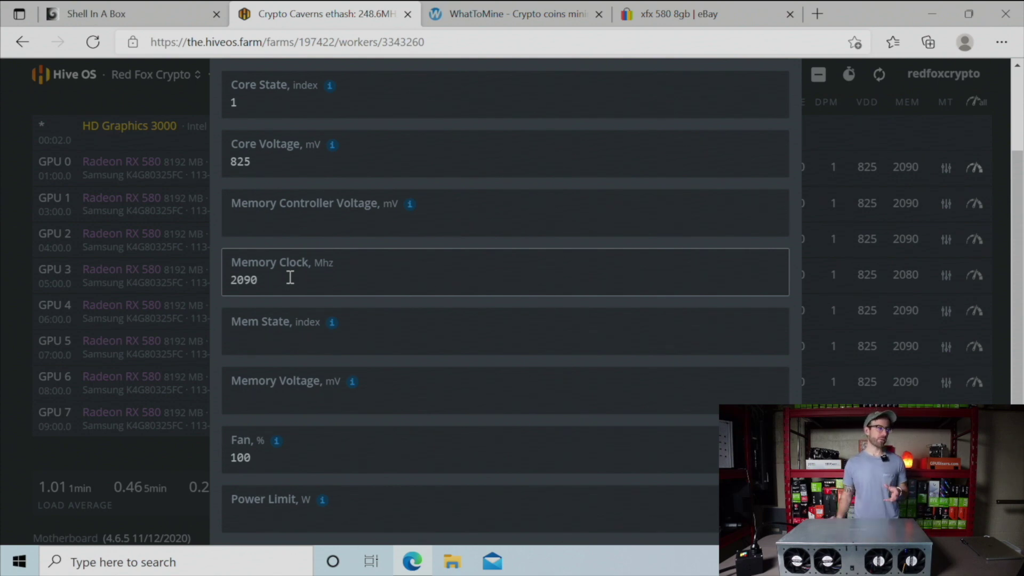
scroll(515, 261, up, 1)
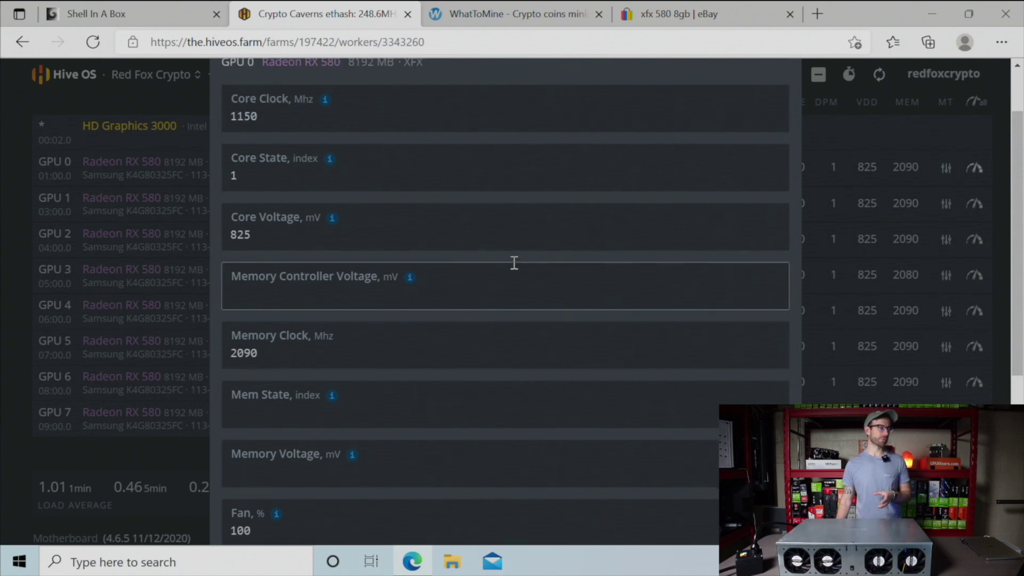
scroll(515, 262, down, 5)
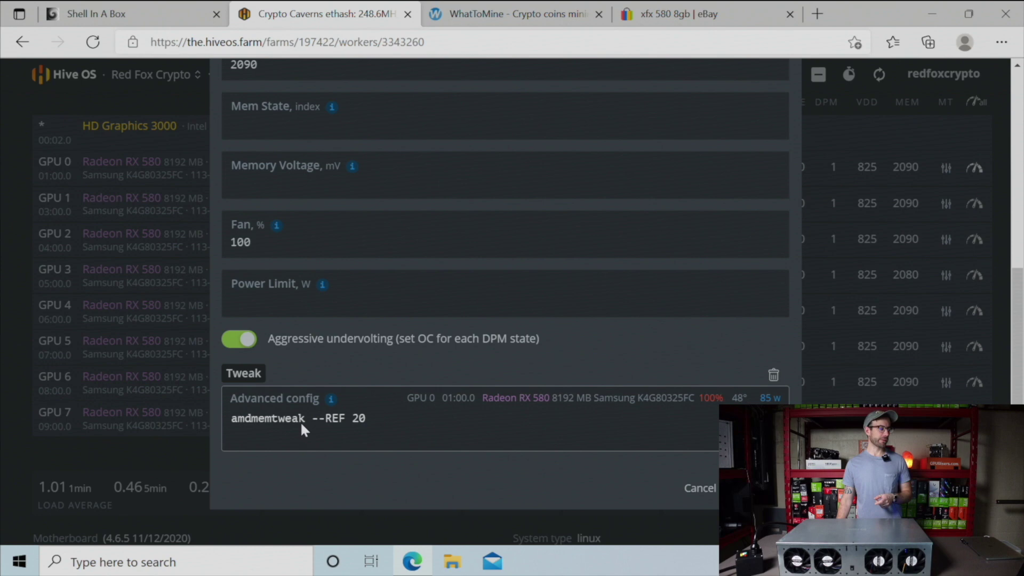
mouse_move(330, 401)
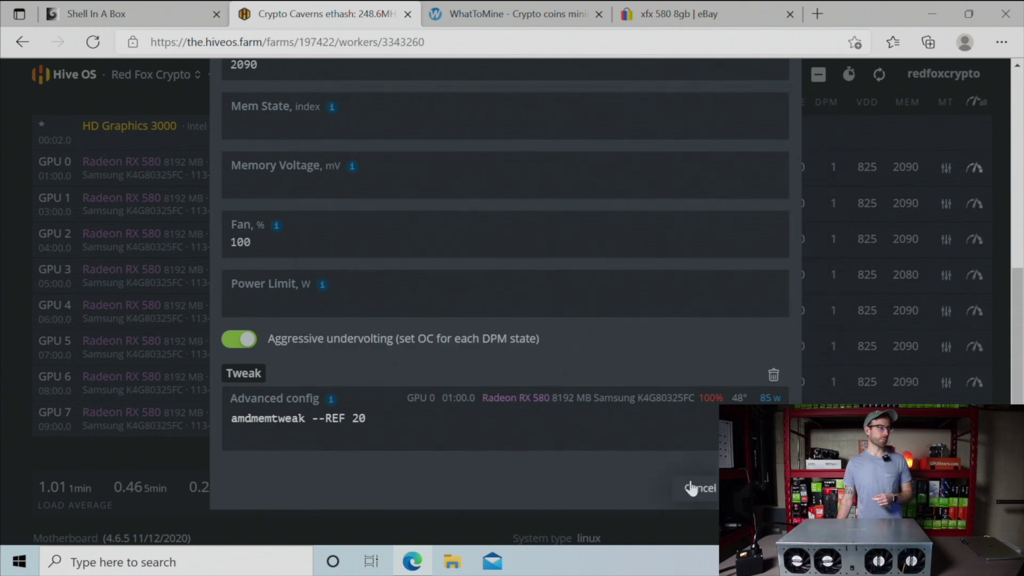
Cancel GPU 0's overclock dialog unchanged and scan the worker page showing 248.6 MH/s at 690 W.
click(692, 489)
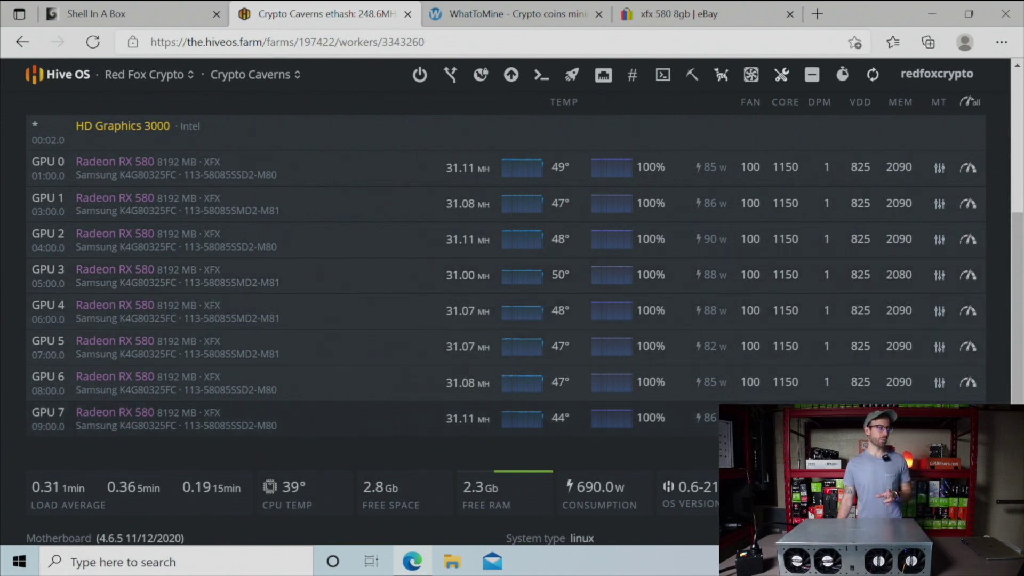
scroll(512, 299, up, 5)
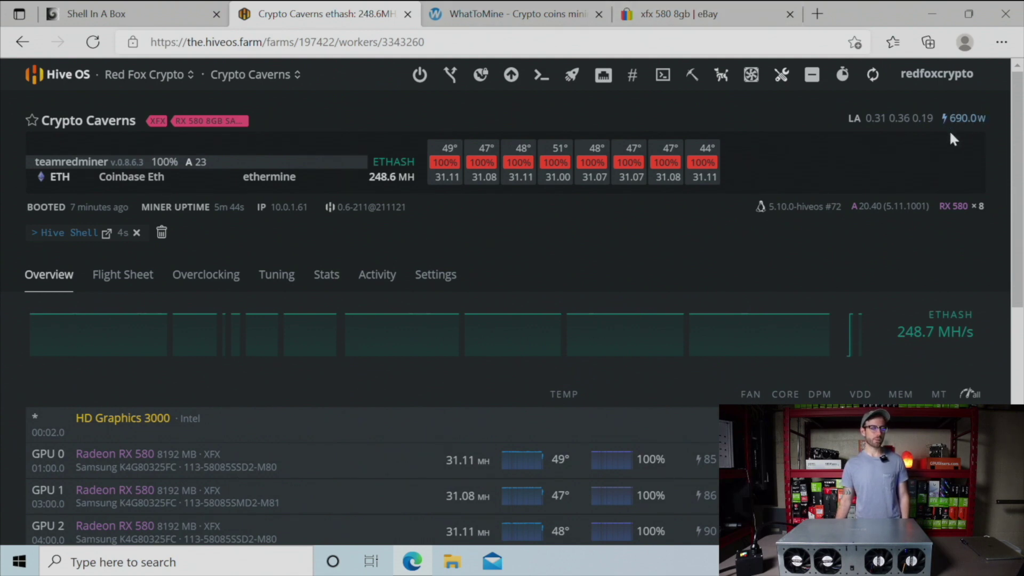
scroll(815, 201, down, 5)
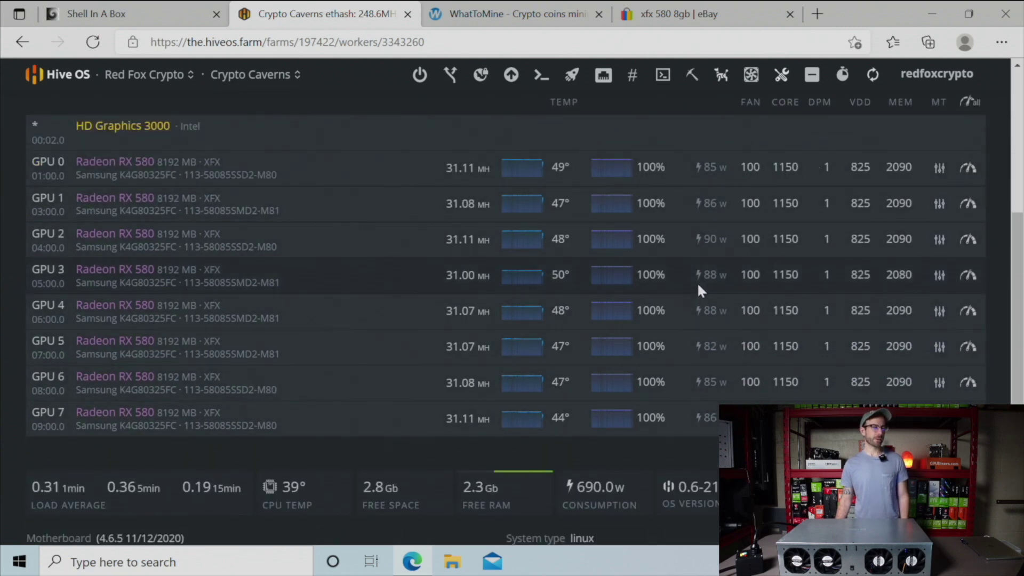
scroll(702, 224, up, 5)
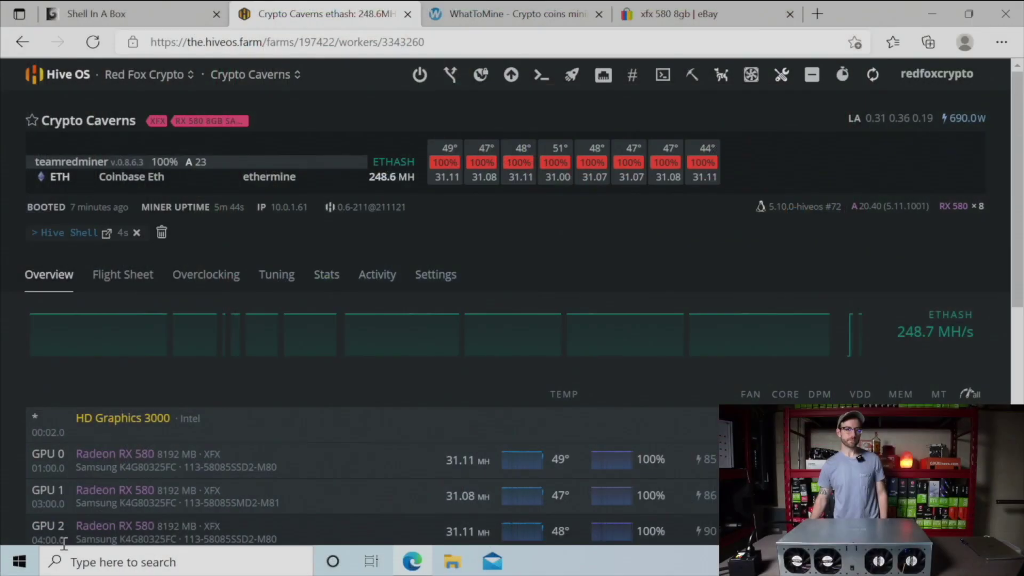
On WhatToMine, replace the Ethash power value of 1050.0 W with 1020 W.
click(507, 21)
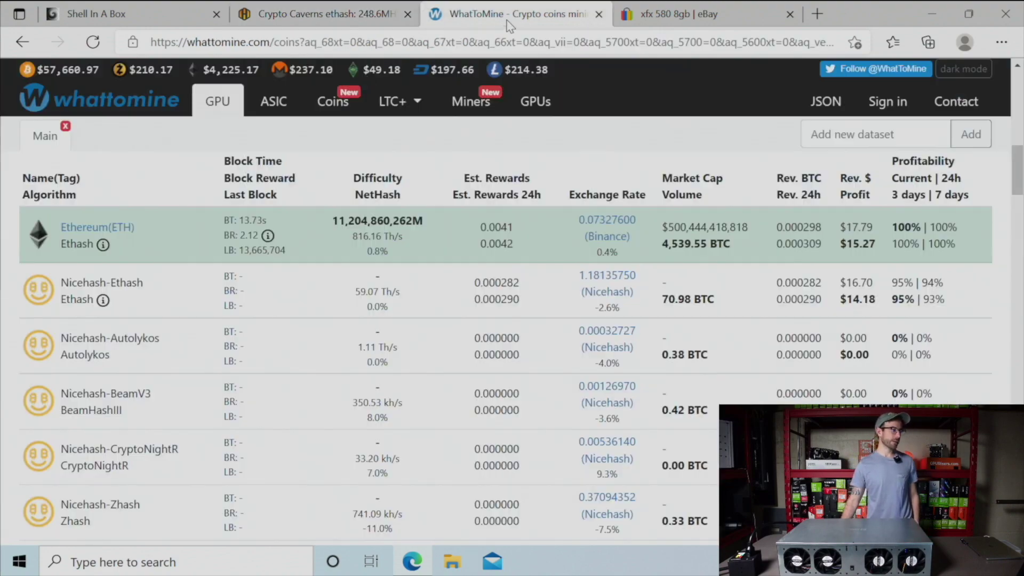
scroll(730, 312, up, 3)
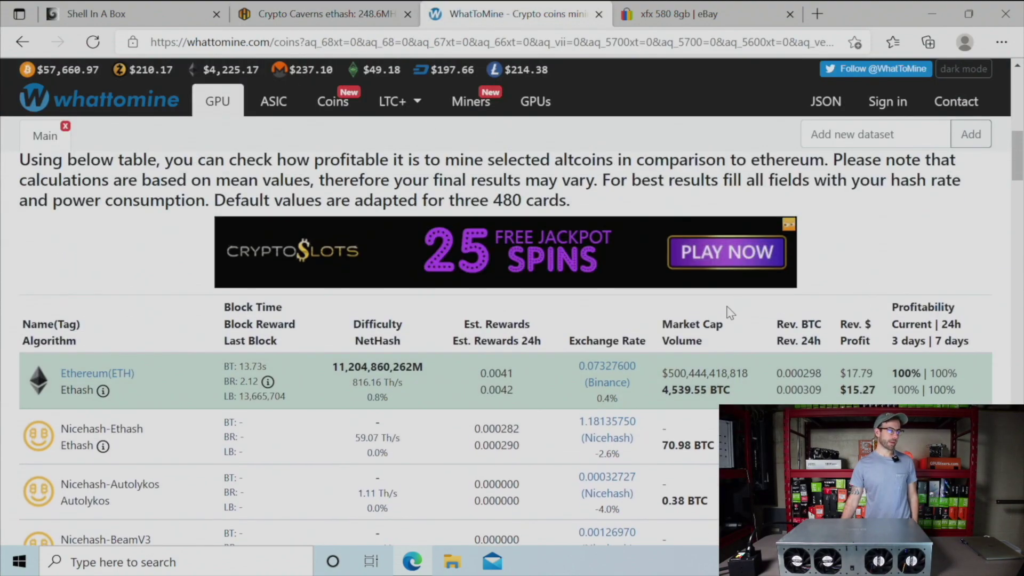
scroll(731, 312, up, 10)
click(52, 406)
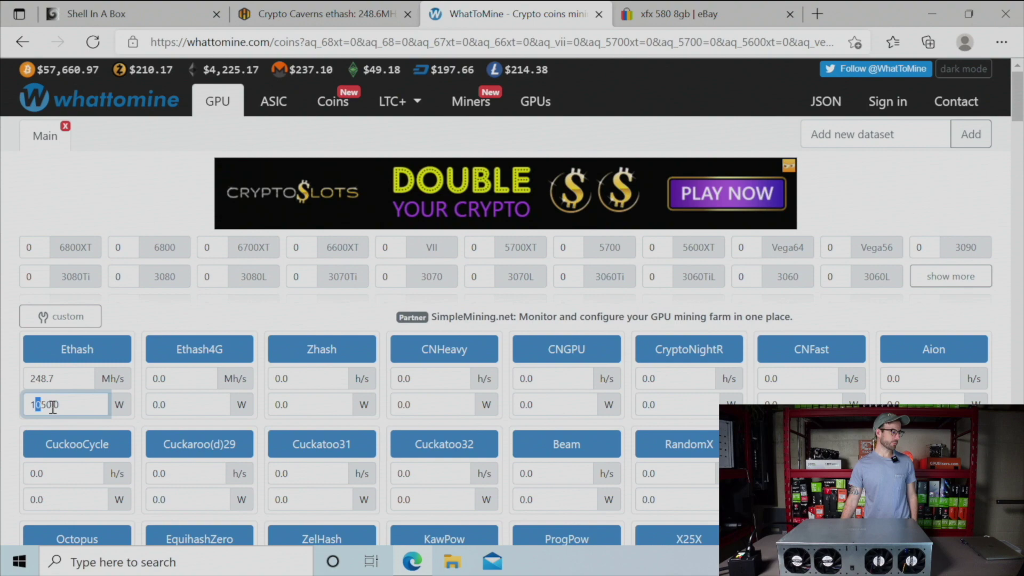
drag(52, 407, 91, 402)
text(10)
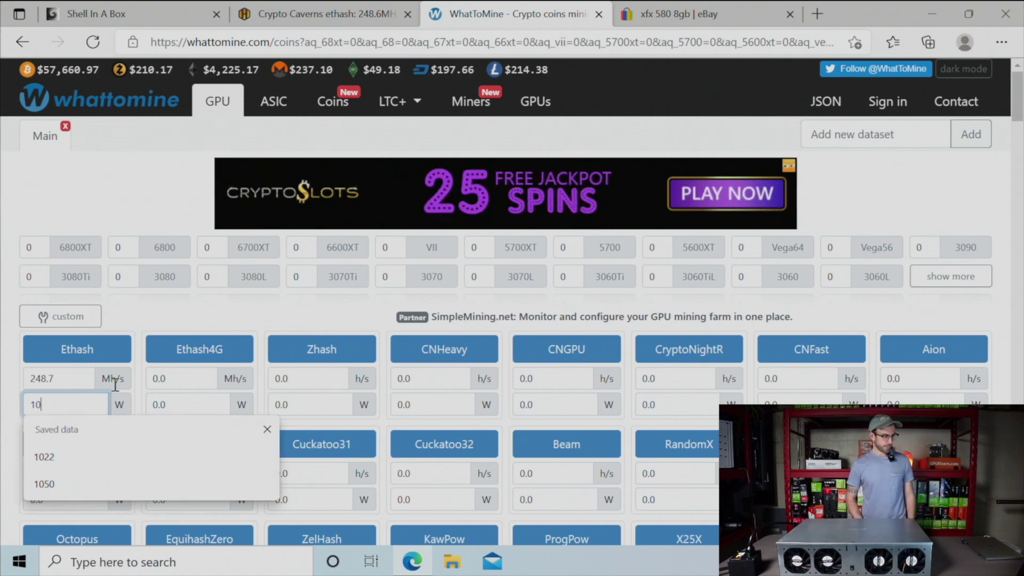
text(20)
Recalculate and review the coin results, with Ethereum first at $17.80 revenue and $15.35 profit daily.
scroll(115, 384, down, 4)
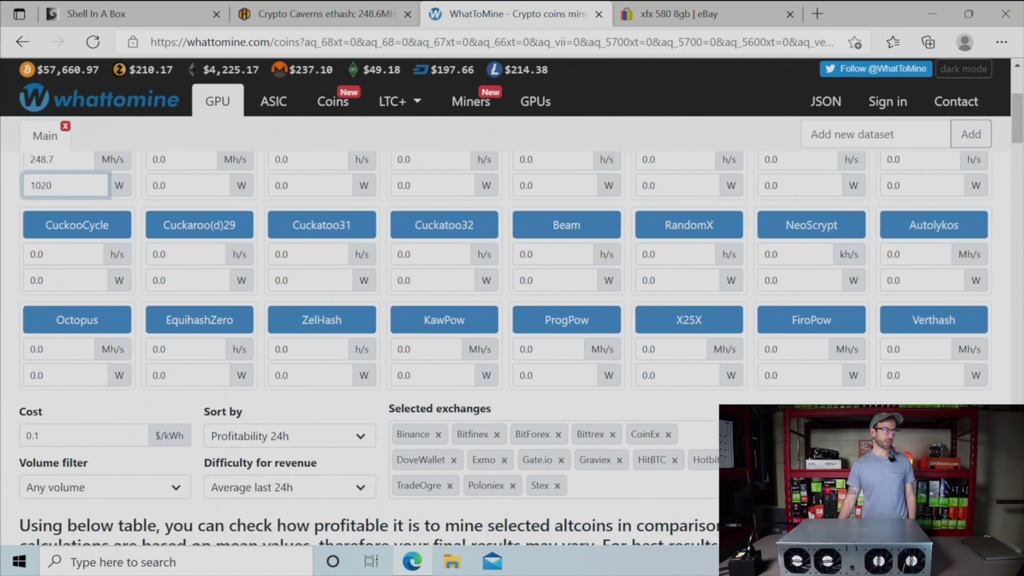
key(Return)
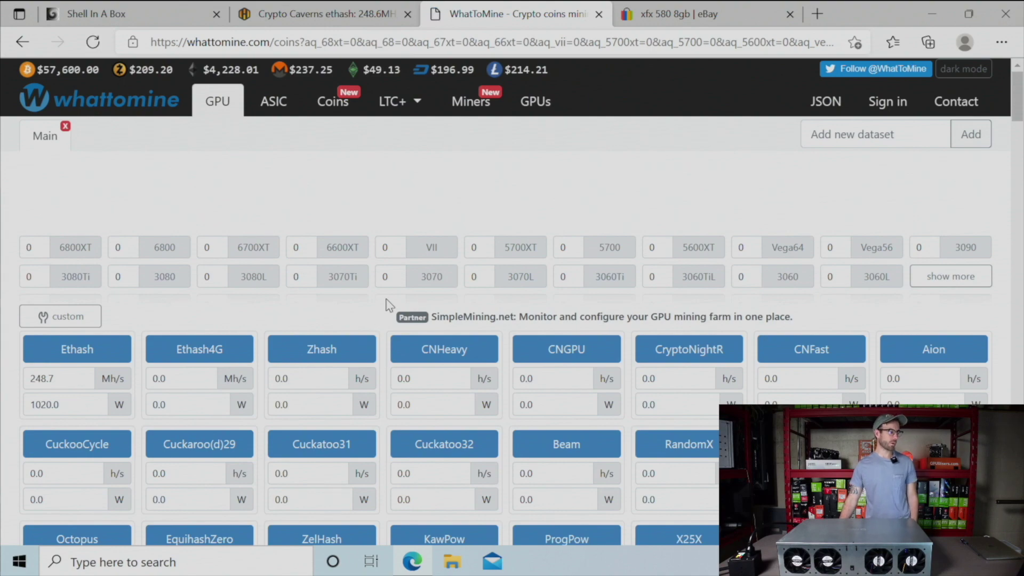
scroll(388, 304, down, 3)
scroll(388, 304, down, 4)
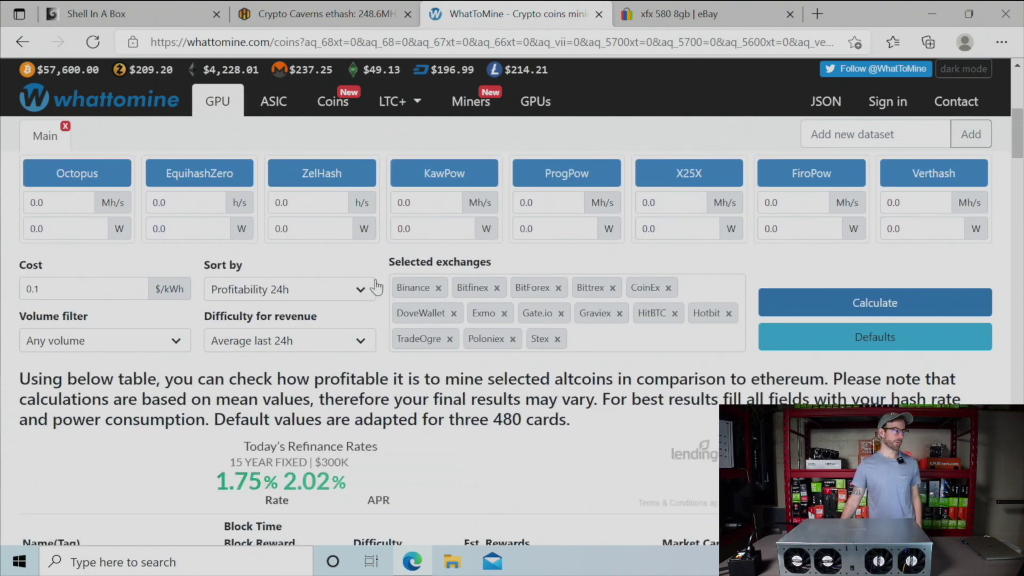
scroll(381, 290, down, 7)
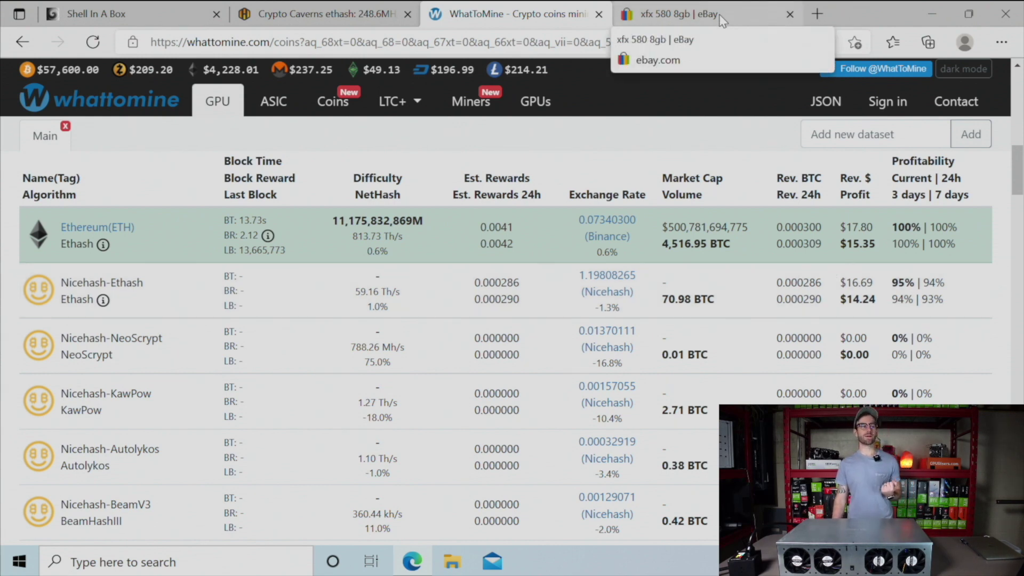
Browse eBay's sold 'xfx 580 8gb' listings, noting cards selling for $400.00 and $405.00.
click(717, 21)
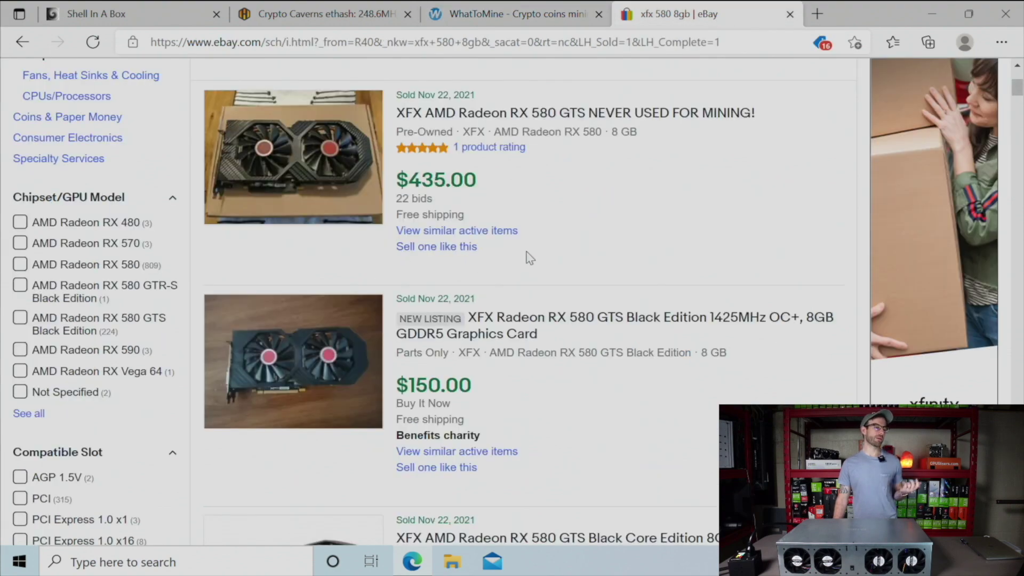
scroll(533, 245, up, 4)
scroll(537, 247, down, 4)
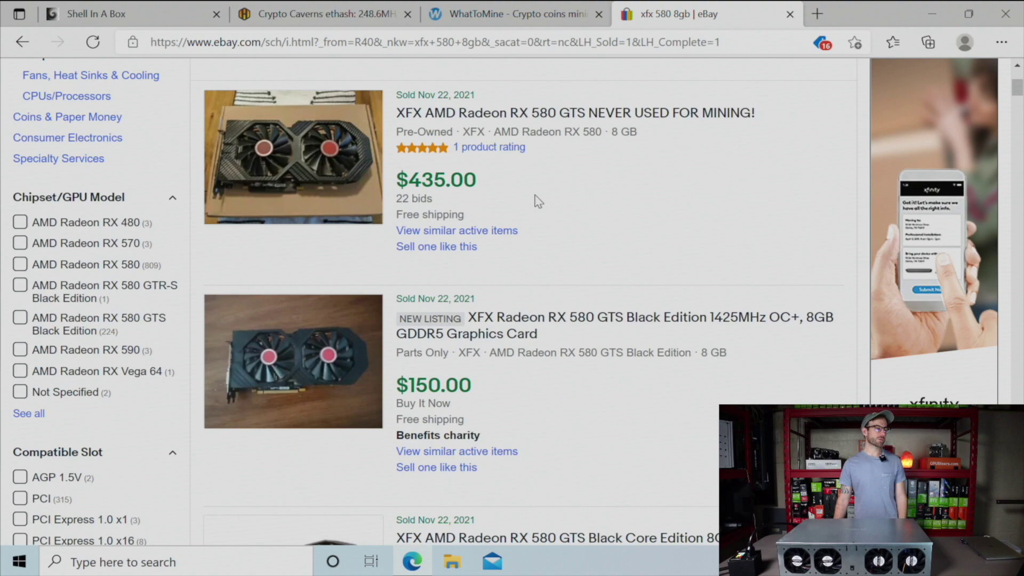
scroll(539, 202, down, 7)
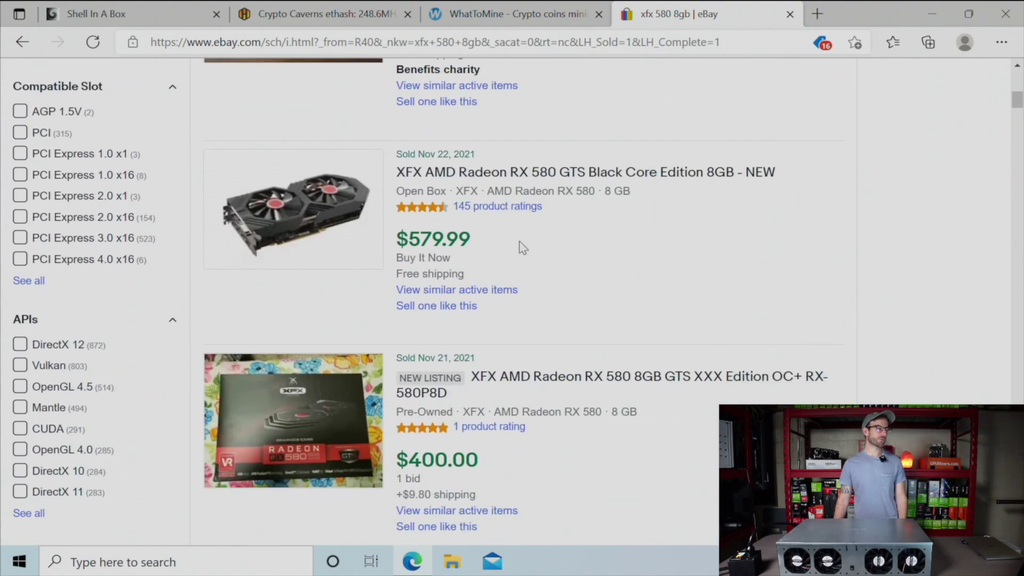
scroll(526, 245, down, 10)
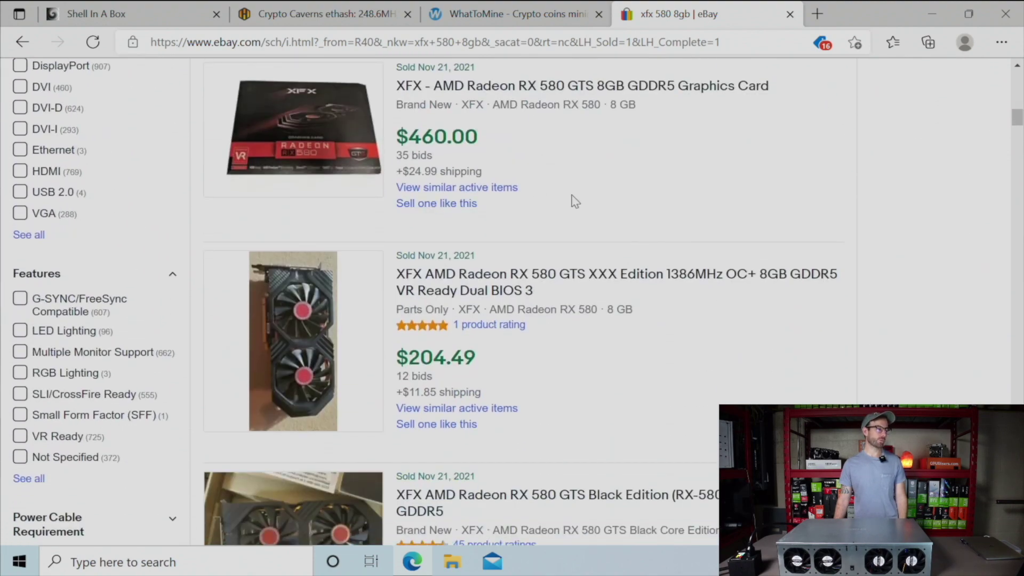
scroll(575, 202, down, 3)
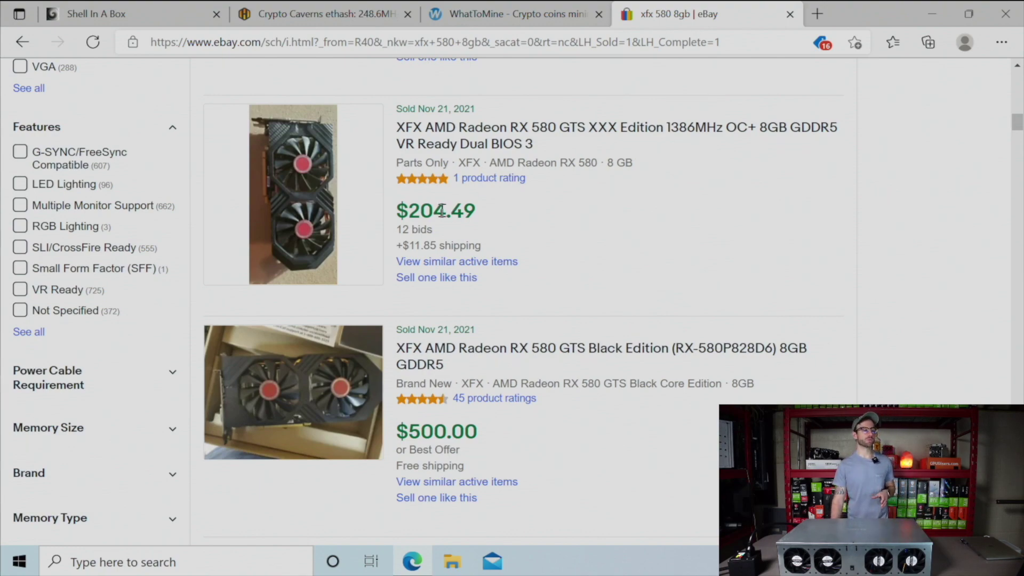
scroll(411, 224, down, 7)
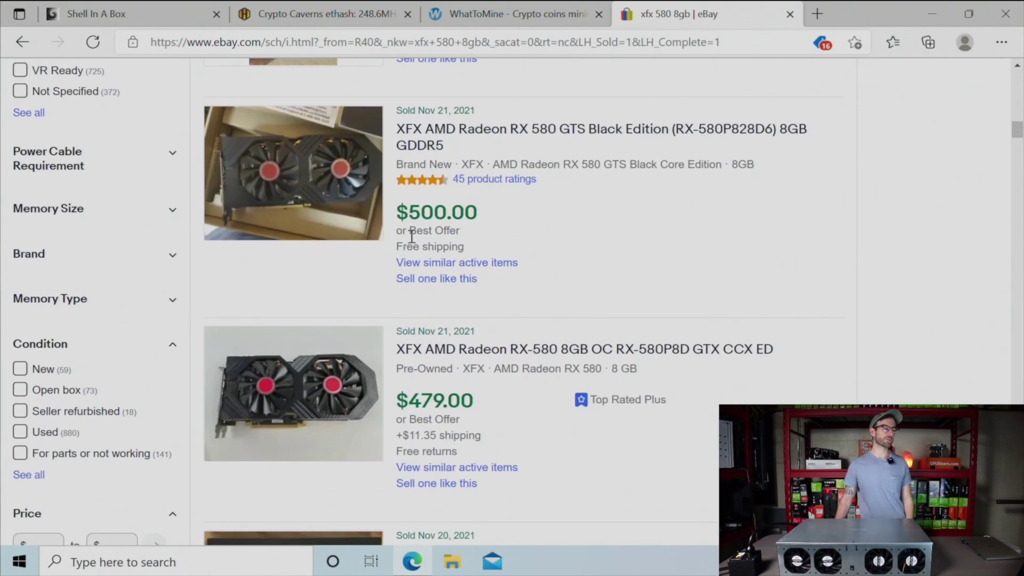
scroll(355, 266, down, 8)
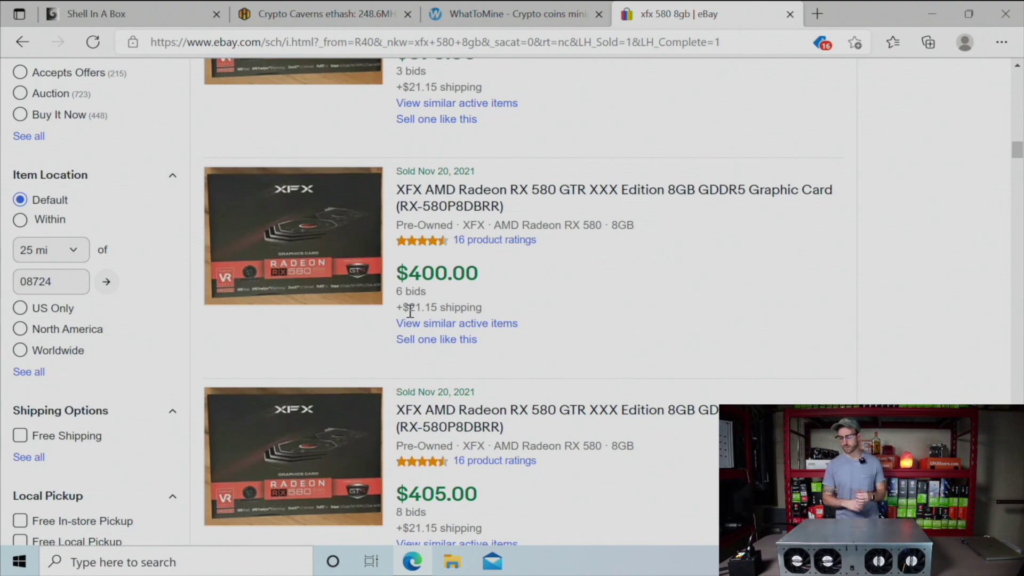
Check the teamredminer console: 248.2 MH/s ethash, 43 shares accepted by us1.ethermine.org.
click(181, 18)
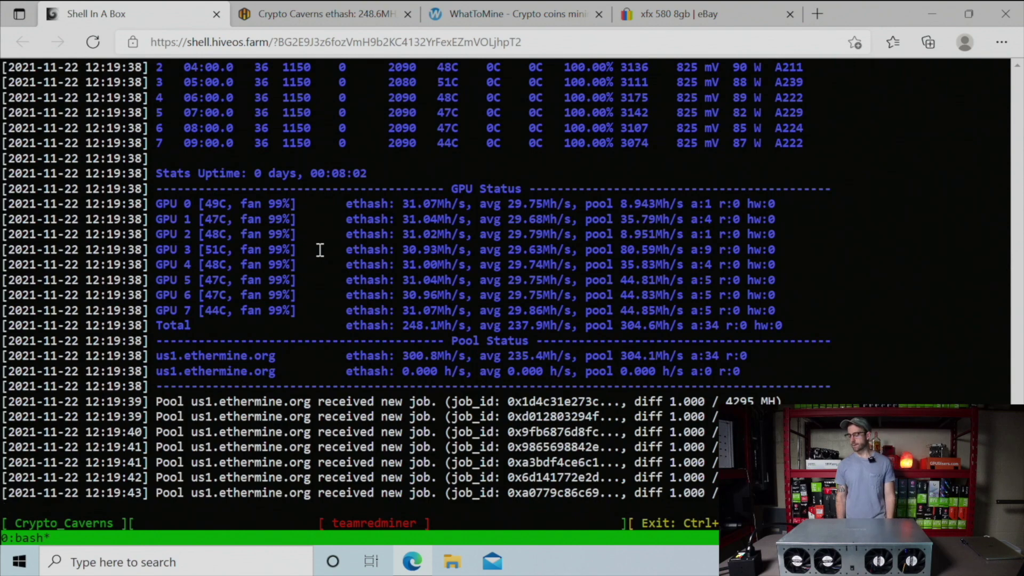
click(342, 16)
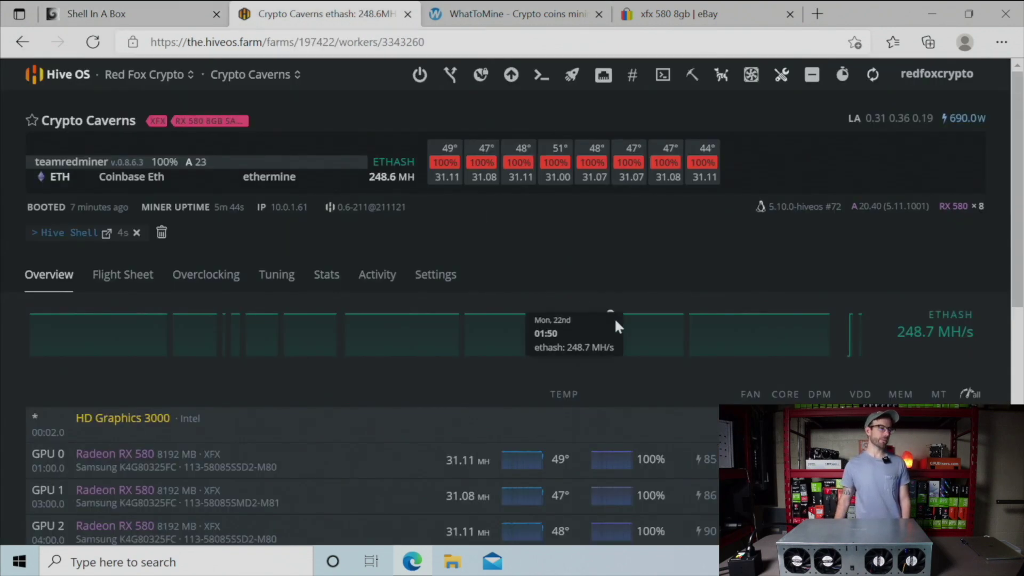
scroll(615, 318, down, 5)
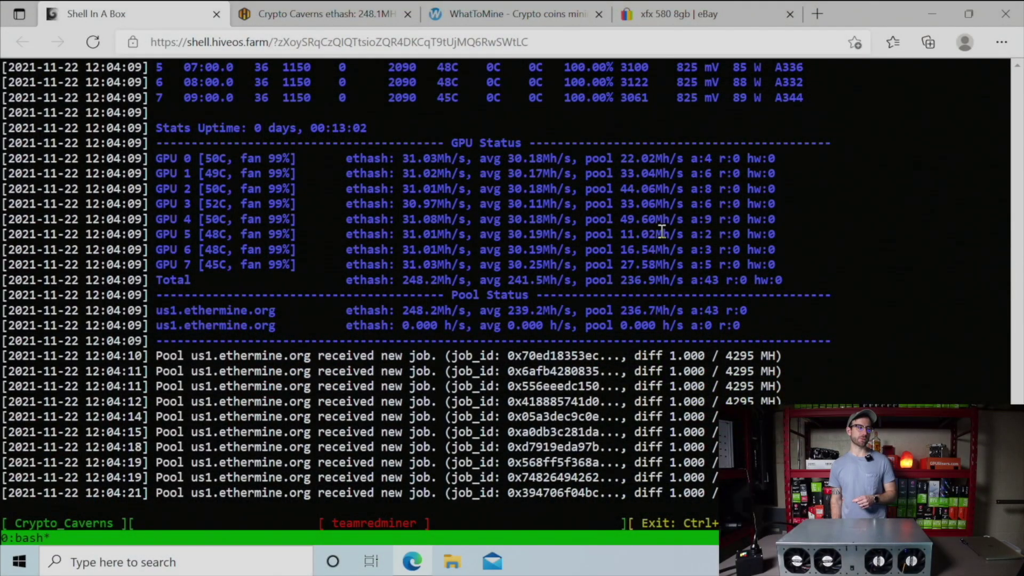
Refresh the Crypto Caverns stats and review 248.7 MH/s across eight RX 580s near 31 MH/s each.
click(301, 14)
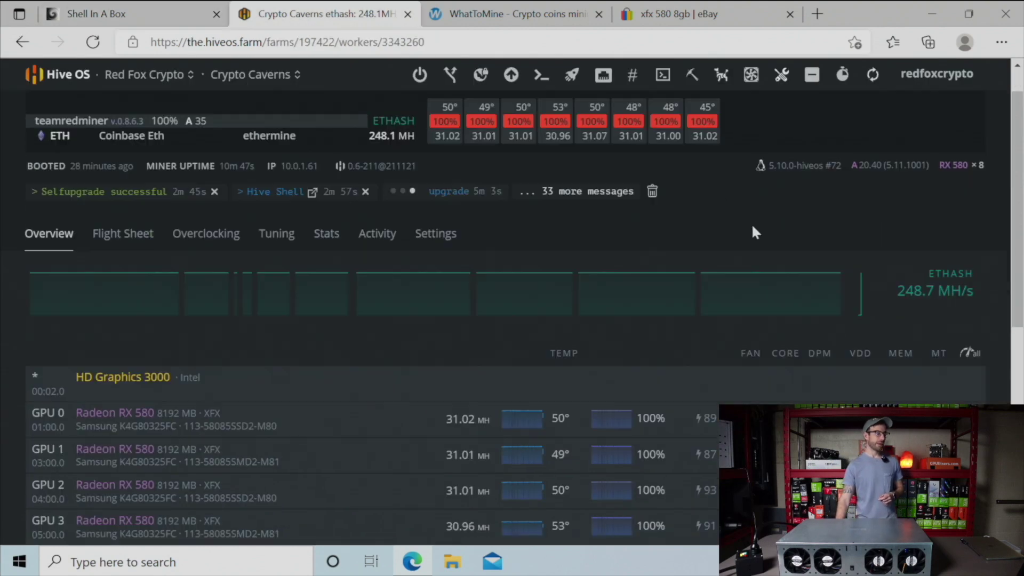
scroll(754, 232, down, 2)
click(873, 77)
scroll(488, 409, down, 1)
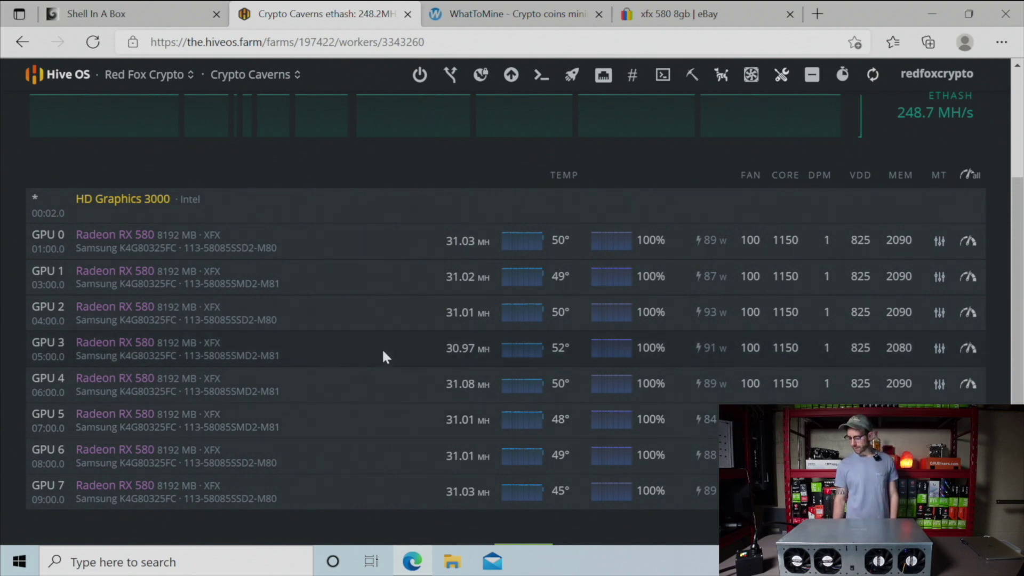
scroll(630, 213, up, 4)
scroll(585, 327, down, 5)
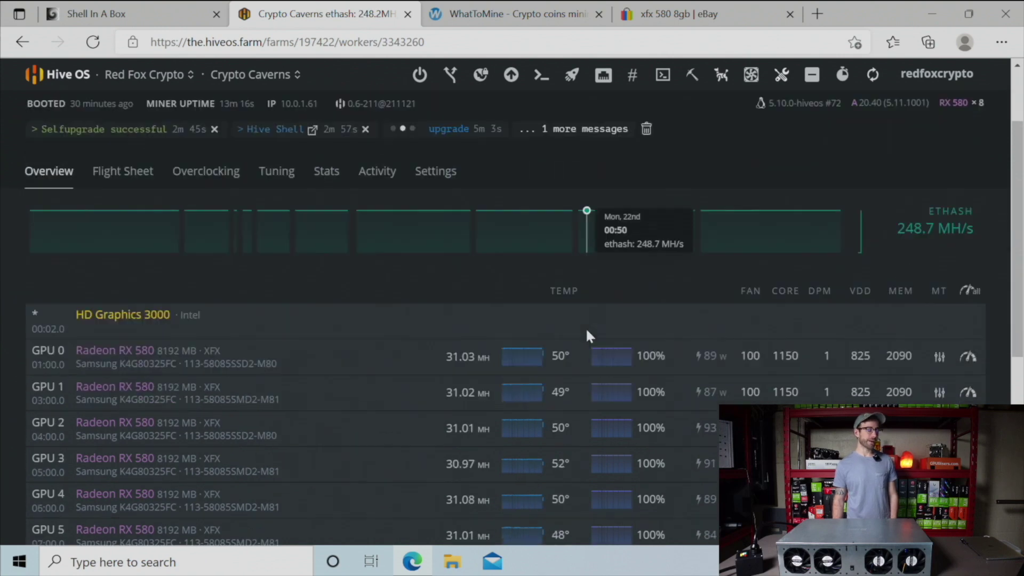